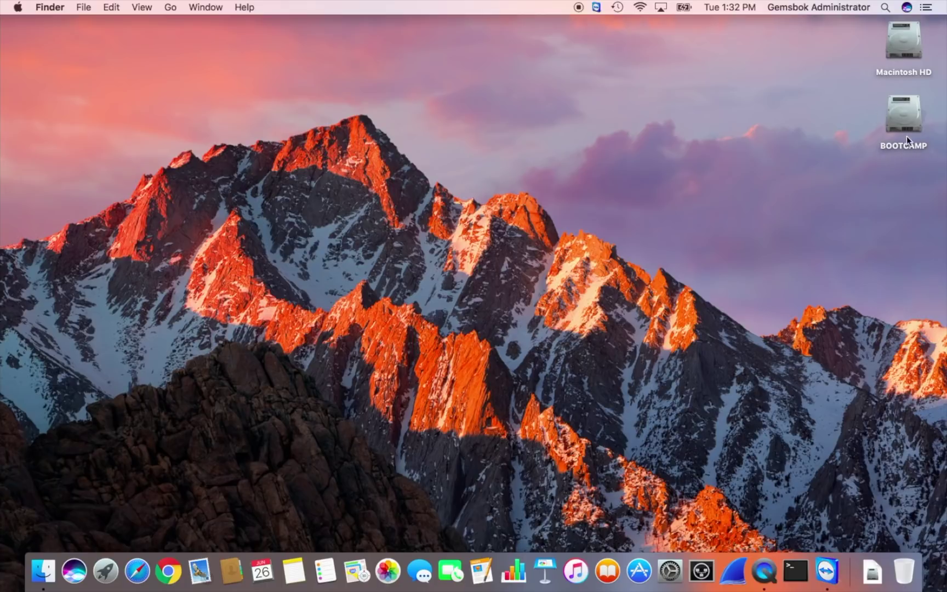
Take a quick look inside the BOOTCAMP drive from the desktop, then close its window.
click(902, 120)
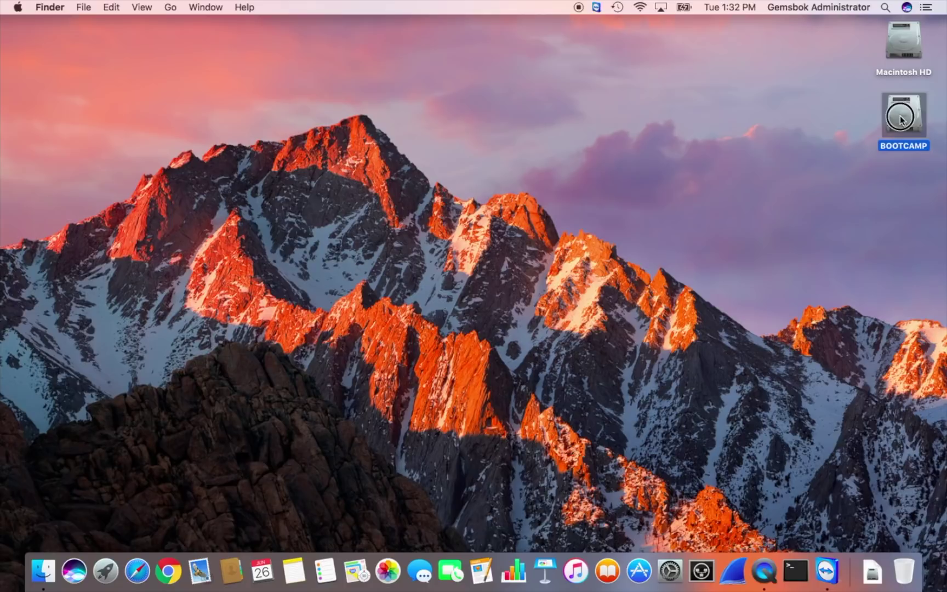
double_click(899, 115)
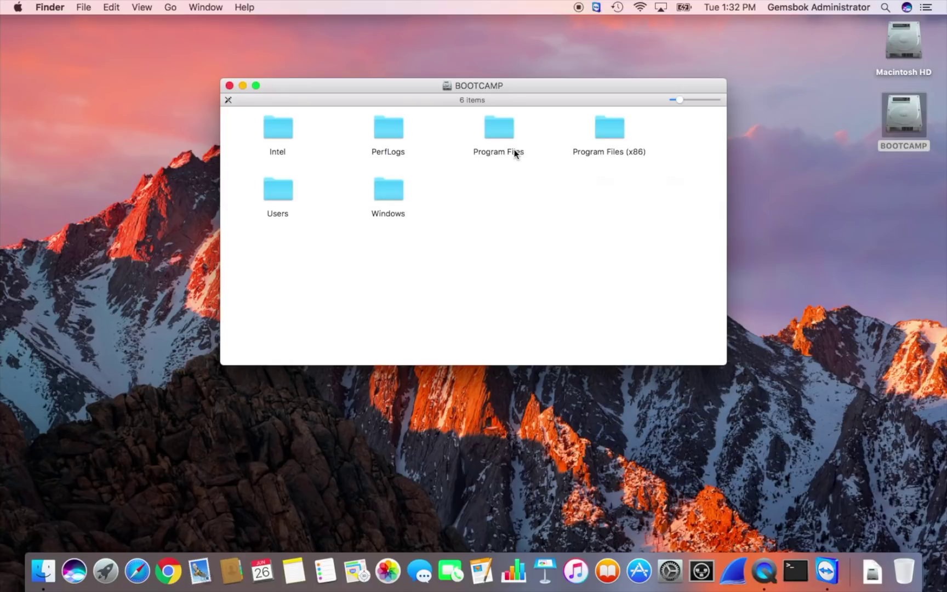
click(229, 86)
click(771, 103)
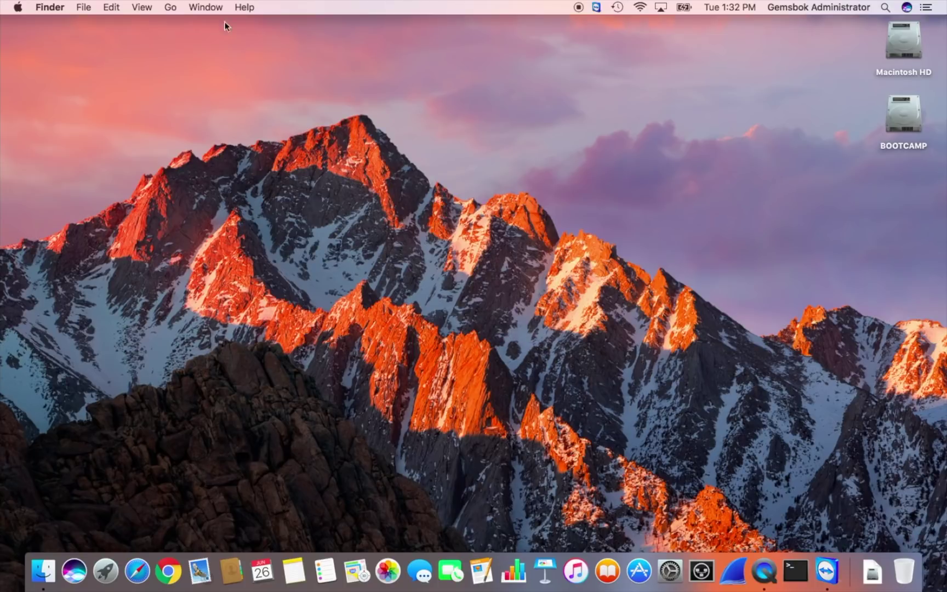
In a new Finder window, go to Applications > Utilities and select Disk Utility.app.
click(59, 6)
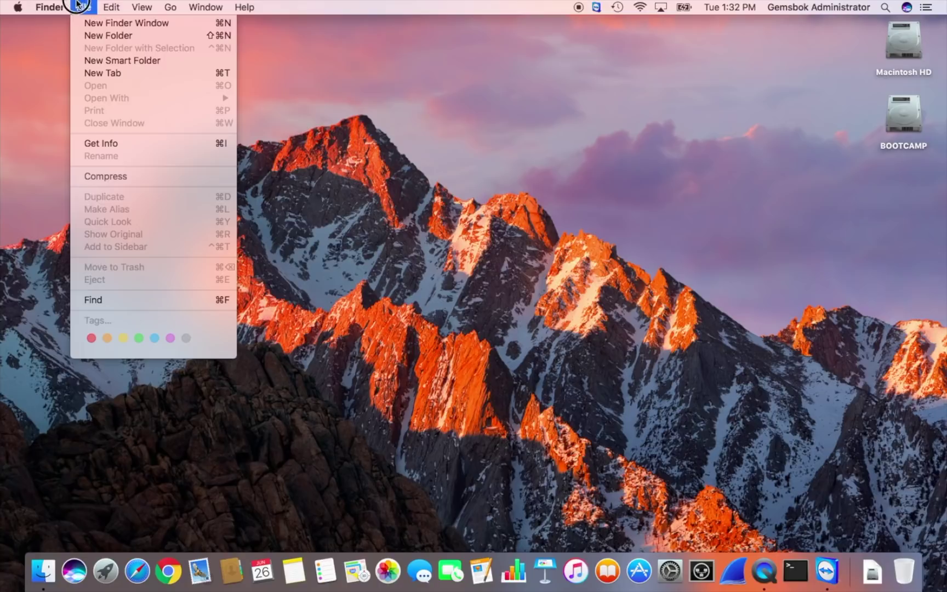
click(111, 26)
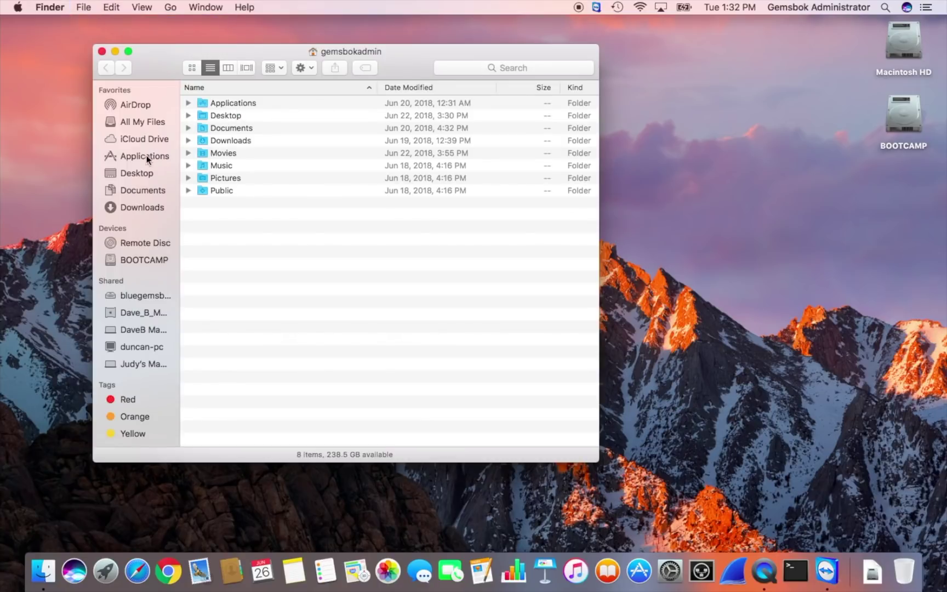
click(145, 157)
scroll(183, 192, down, 5)
scroll(237, 269, down, 3)
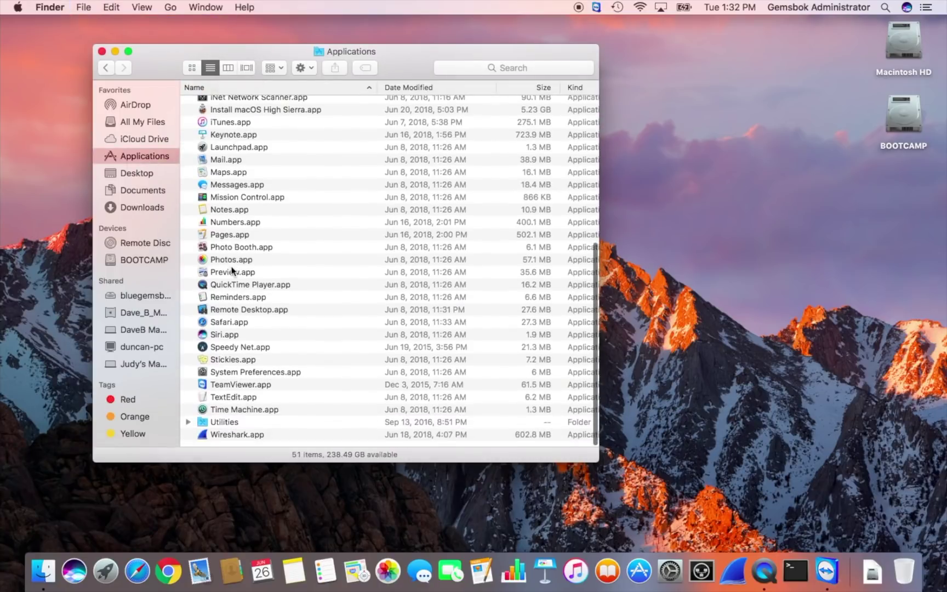
double_click(200, 430)
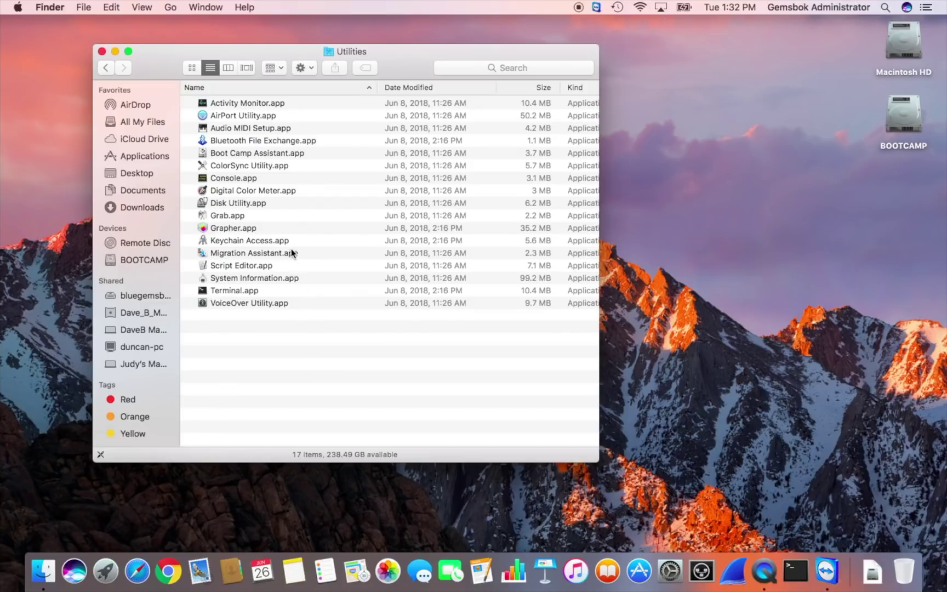
click(203, 202)
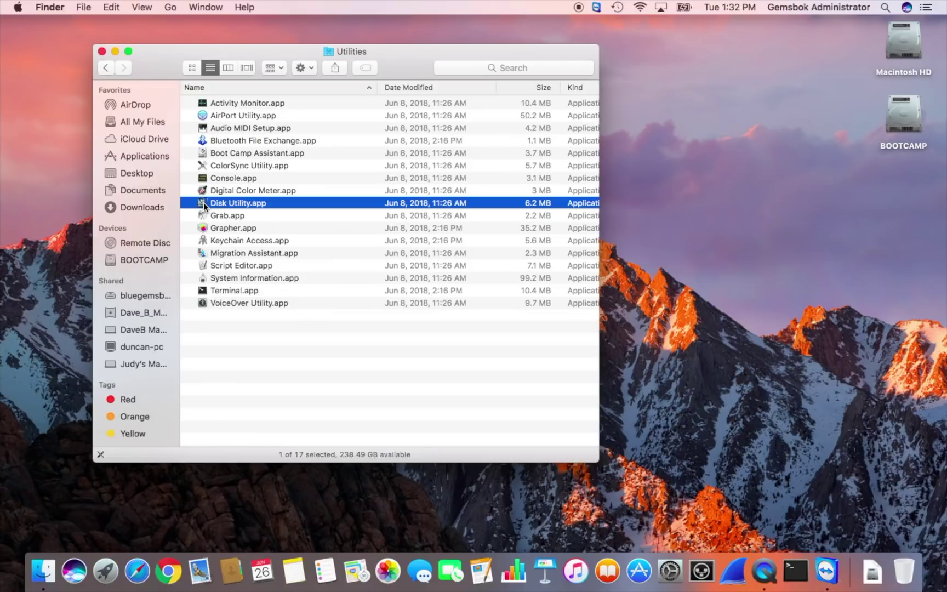
Launch Disk Utility and review Macintosh HD, BOOTCAMP, then the whole APPLE SSD overview.
double_click(204, 202)
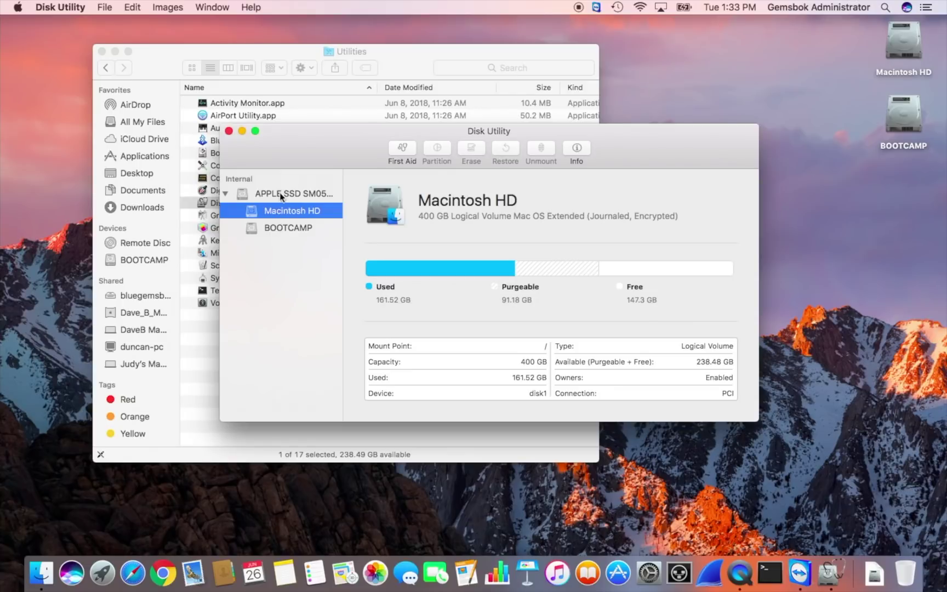
click(277, 193)
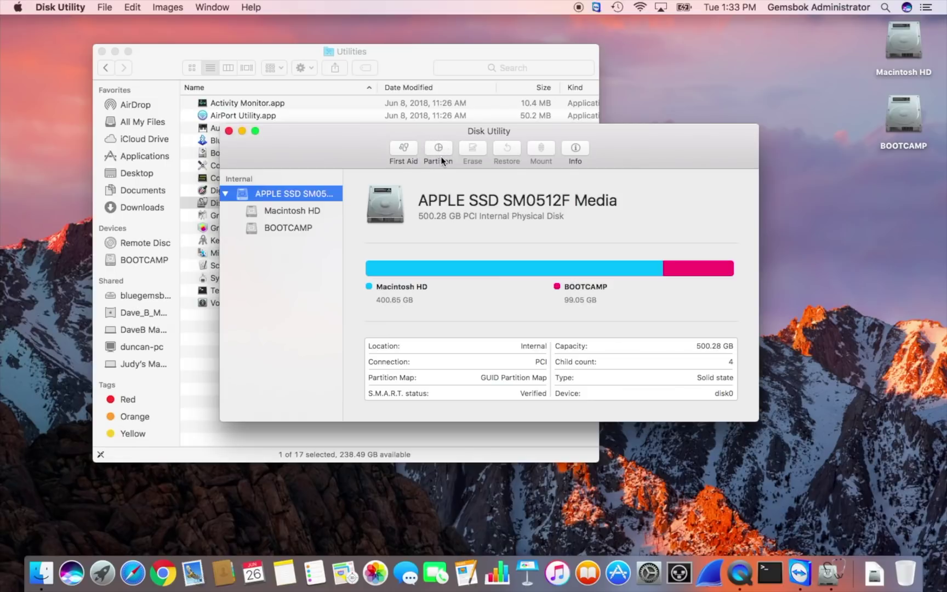
click(309, 210)
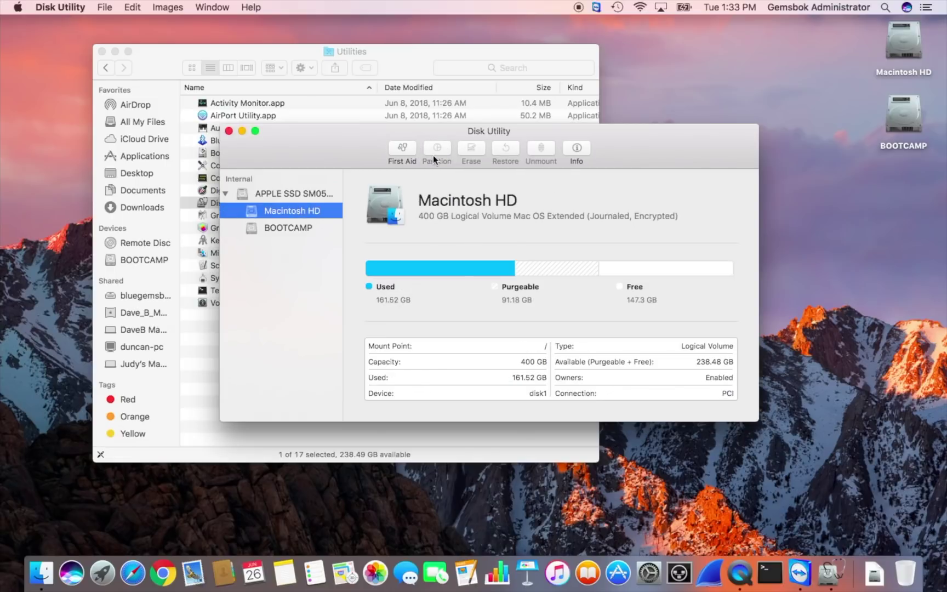
click(296, 228)
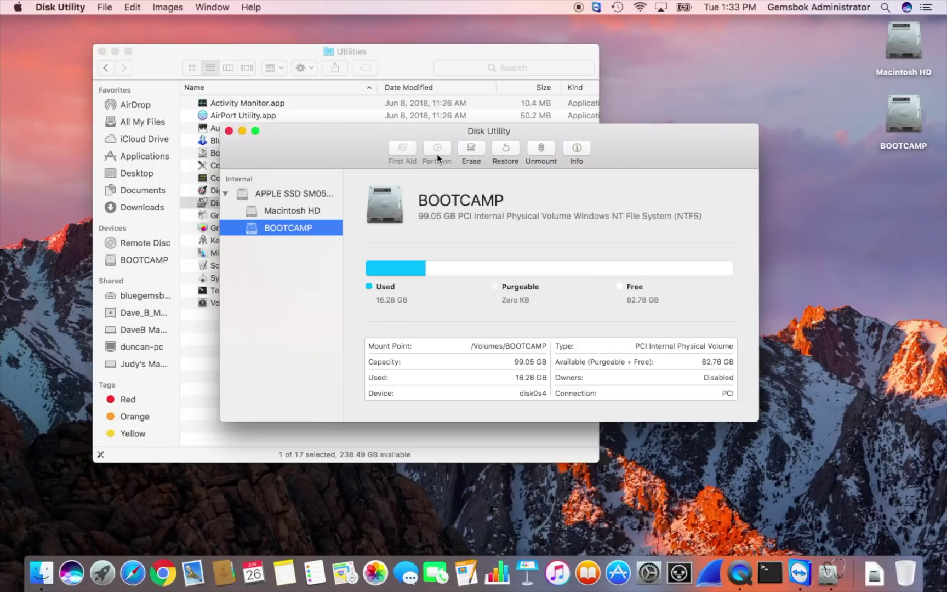
click(290, 193)
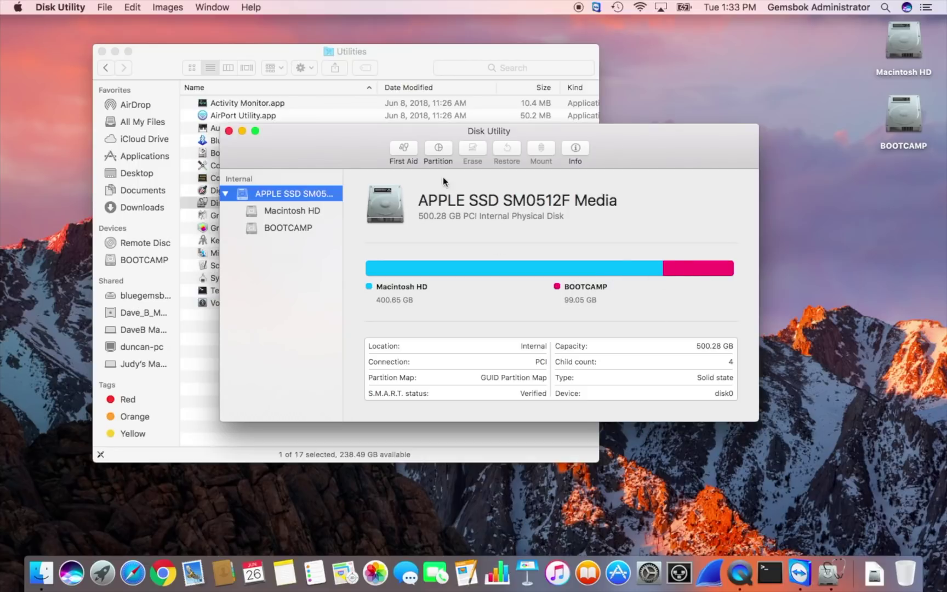
Show the APPLE SSD's partition layout and select the 99.1 GB BOOTCAMP partition.
click(437, 149)
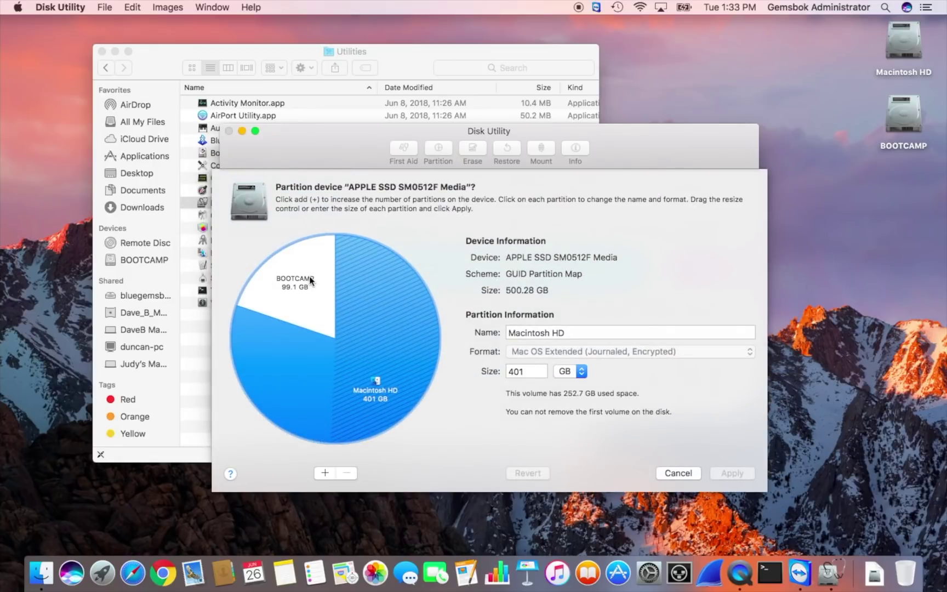
click(299, 293)
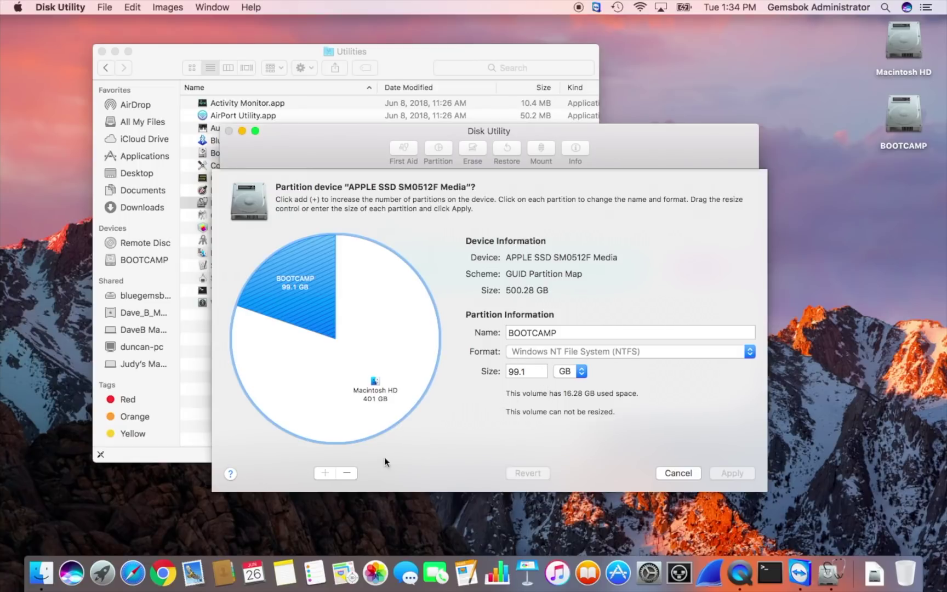
Delete the BOOTCAMP partition so Macintosh HD grows to 499 GB, and apply the layout.
click(345, 474)
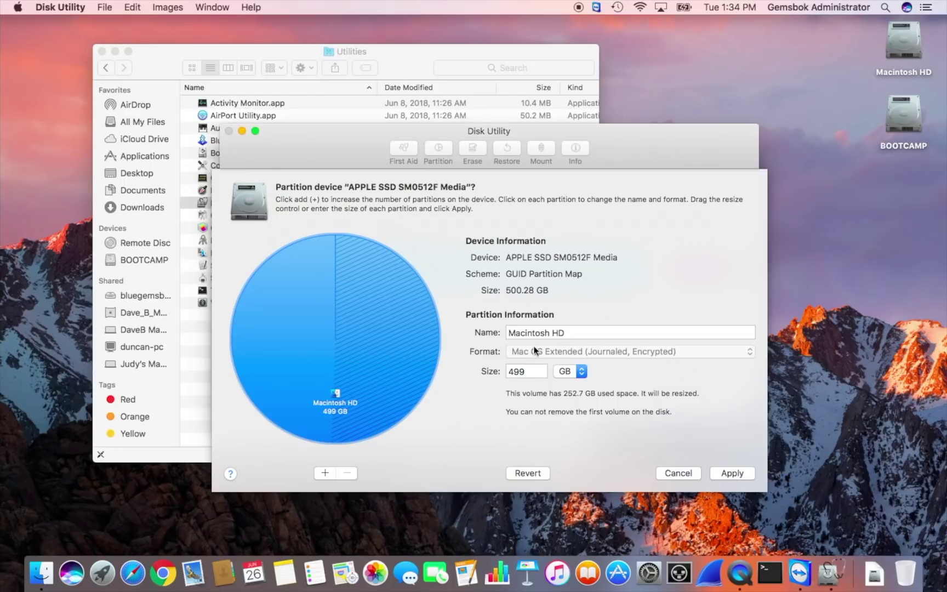
click(737, 475)
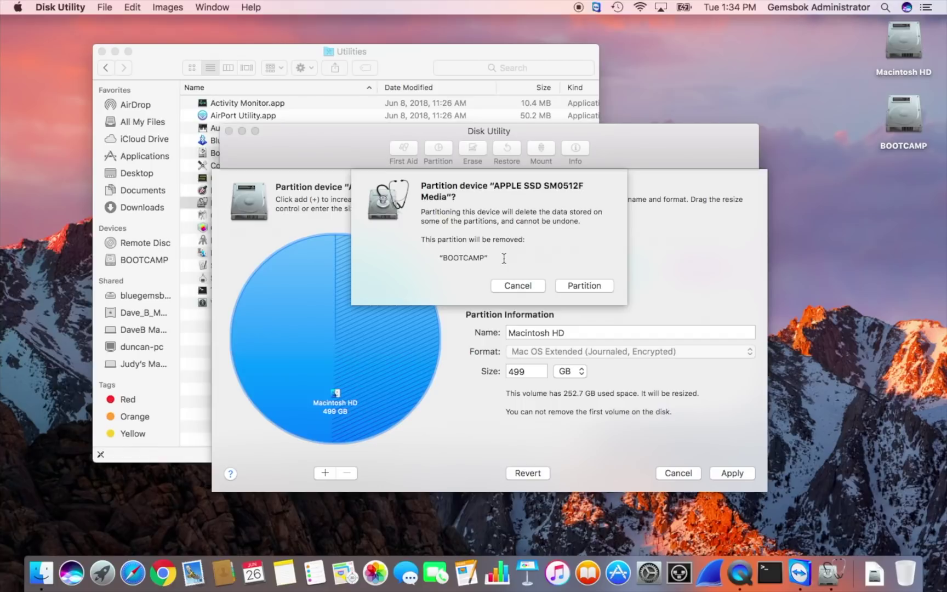
Confirm the repartition, watch the detailed log, and finish with Macintosh HD at 499.7 GB.
click(584, 286)
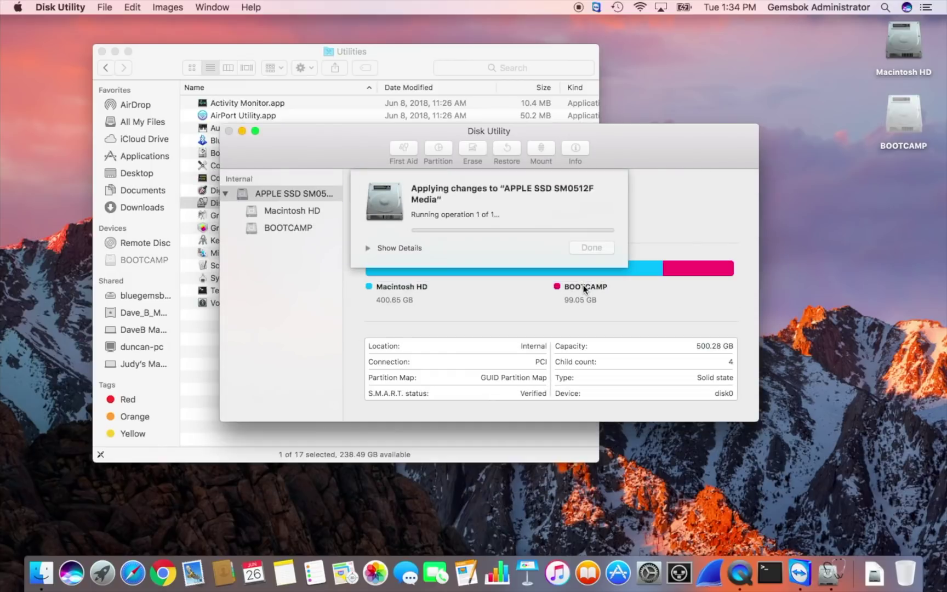
click(367, 249)
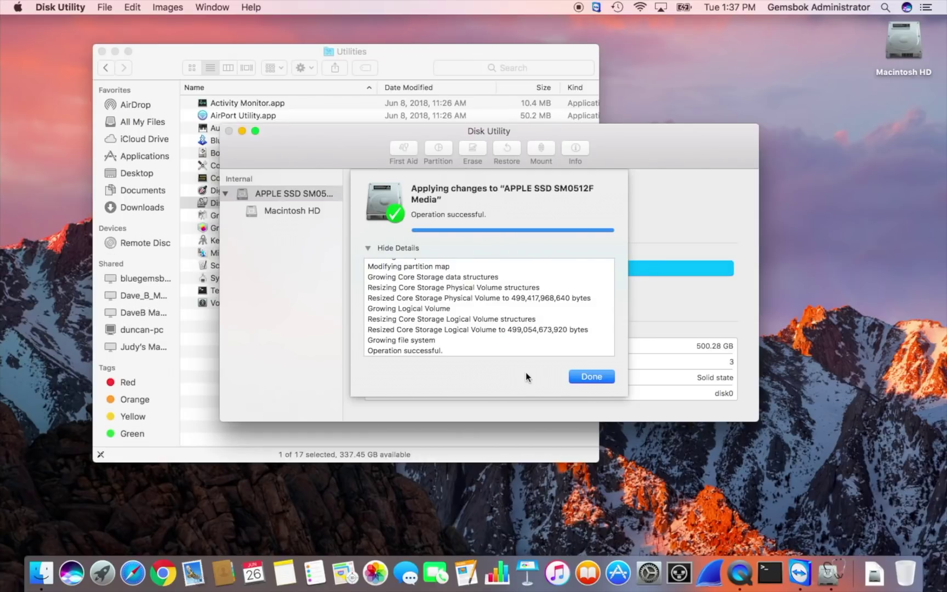
click(591, 376)
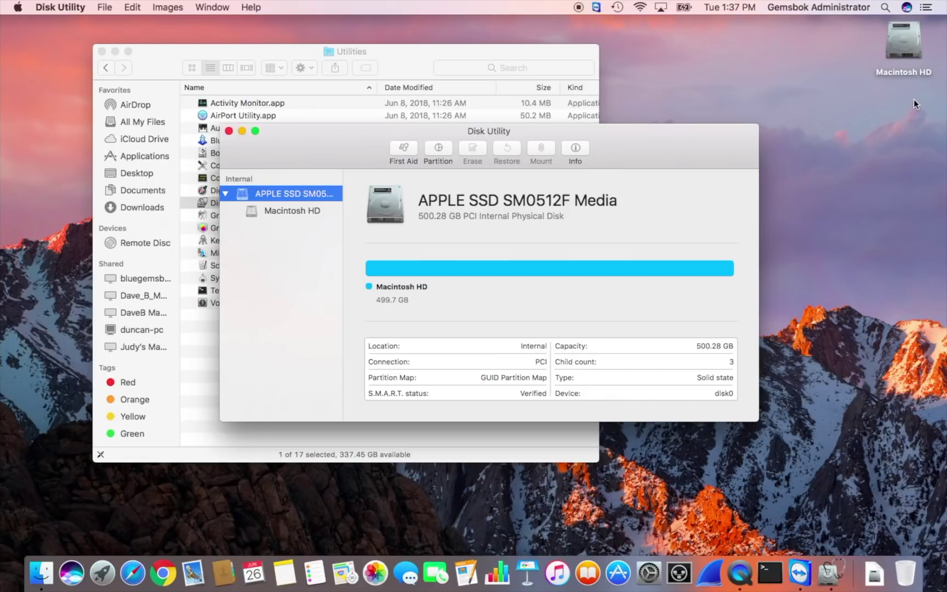